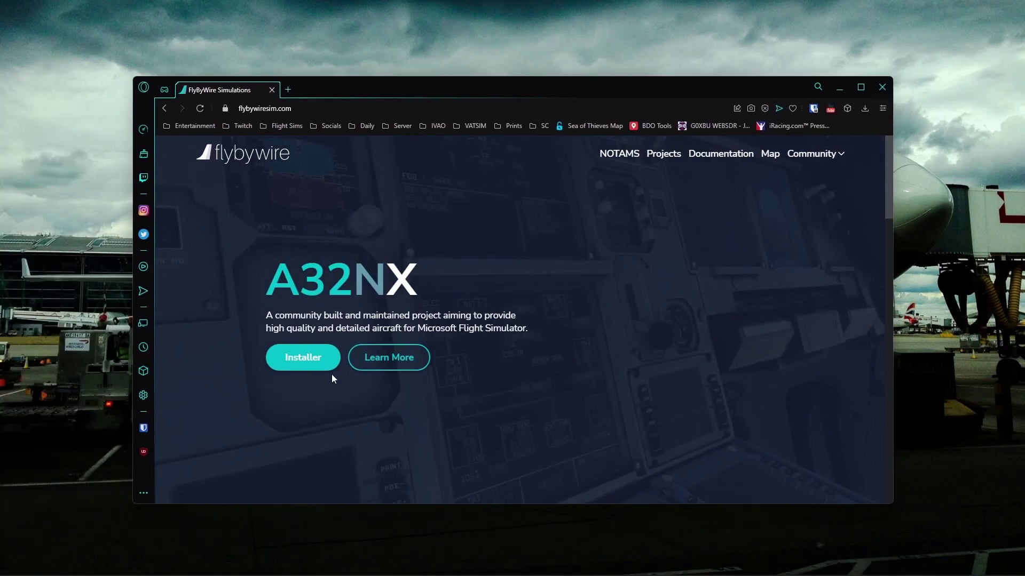
- Look over the FlyByWire website, and view the FSLTL Traffic Injector and Base Models entries in the FlyByWire Installer
scroll(341, 404, "down", 2)
scroll(340, 405, "down", 6)
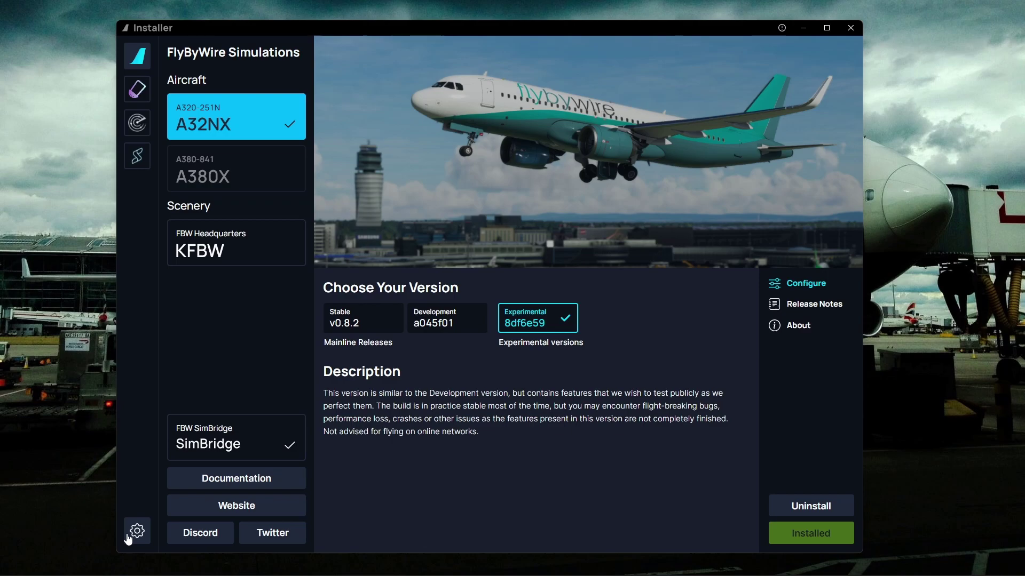
left_click(137, 124)
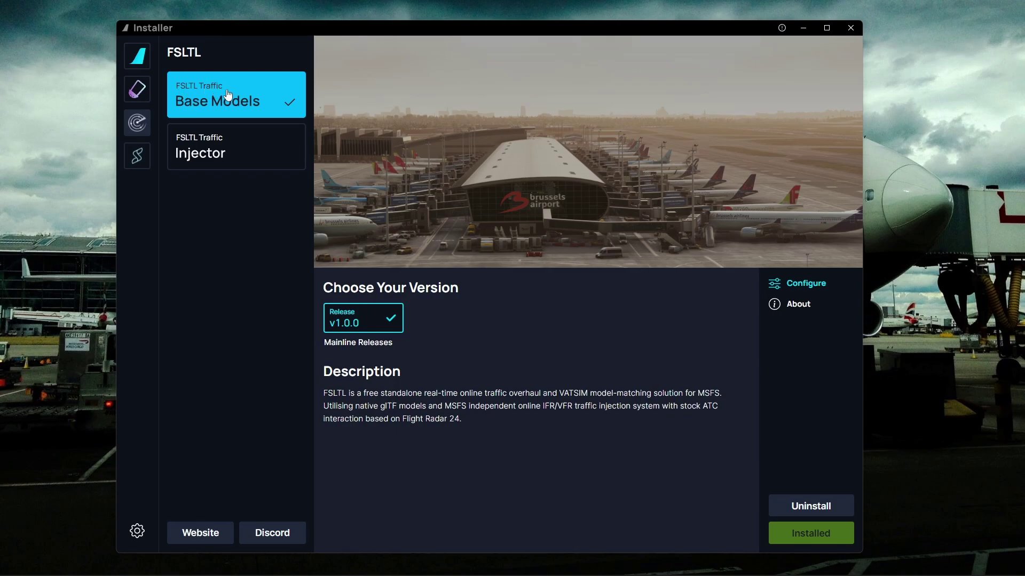
left_click(261, 147)
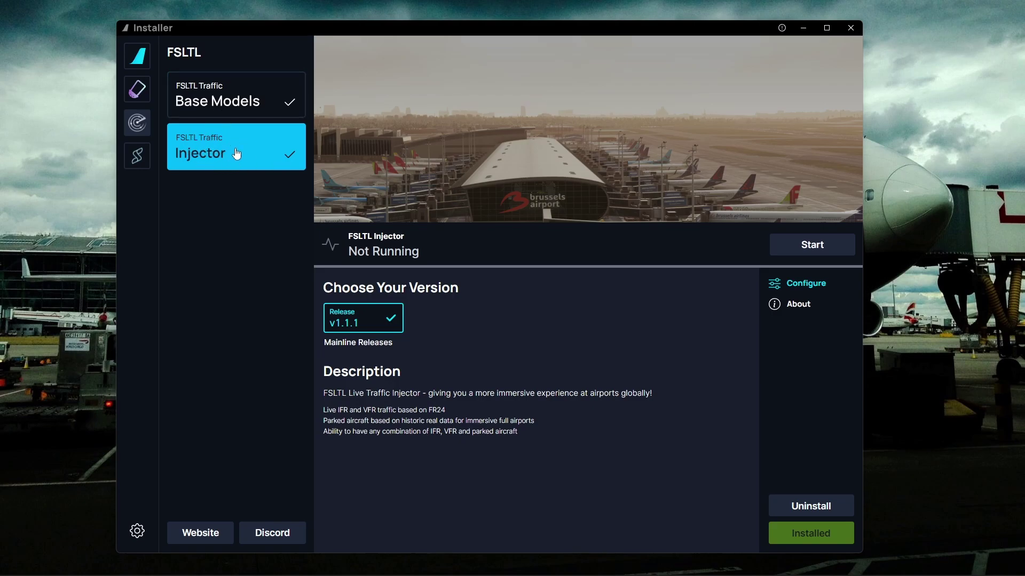
left_click(231, 114)
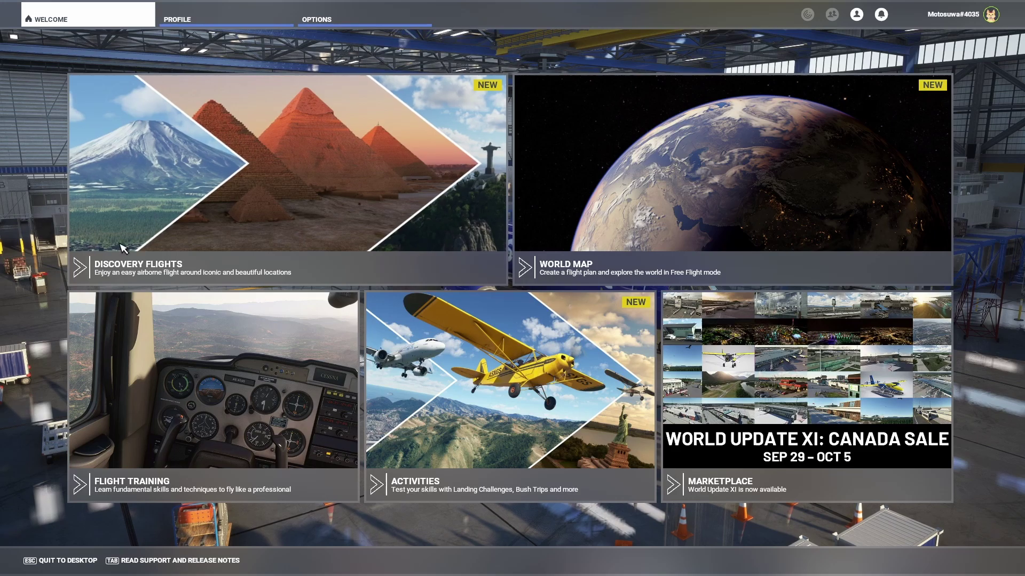
- Open the General Options in Microsoft Flight Simulator
left_click(355, 16)
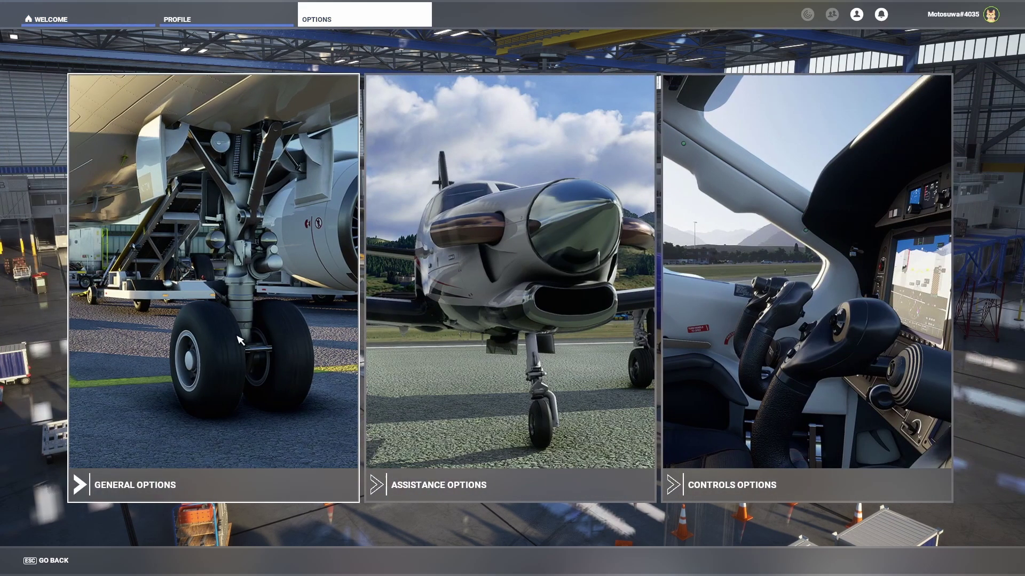
left_click(236, 298)
left_click(69, 182)
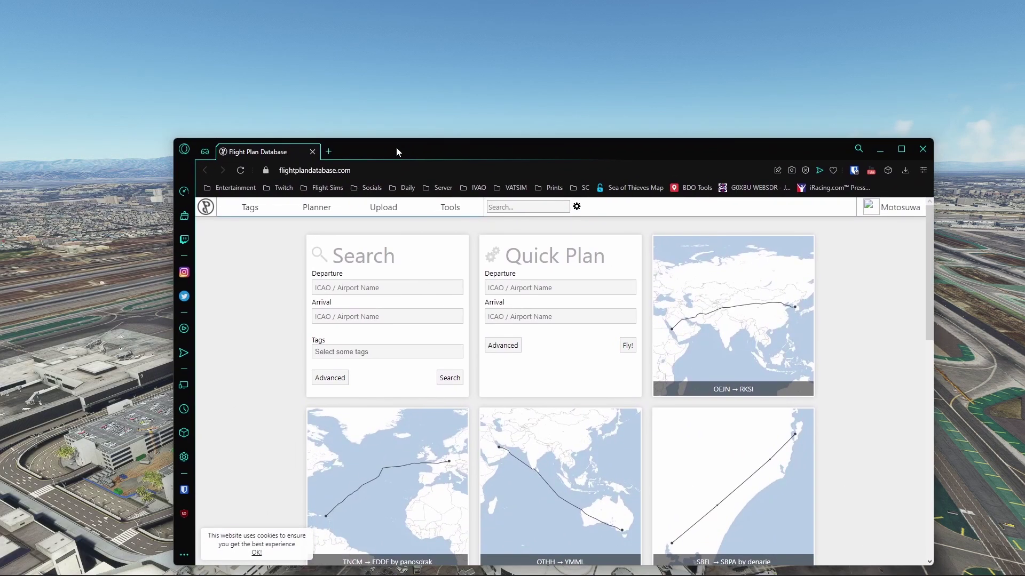
- Switch to the Flight Plan Database site and open the API Access section in the account settings
left_click(293, 157)
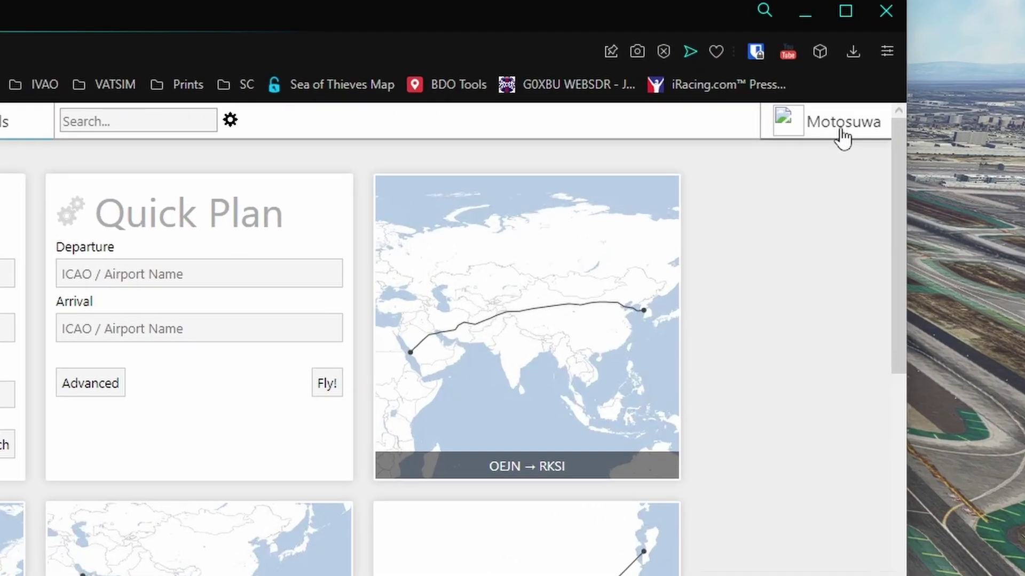
left_click(895, 193)
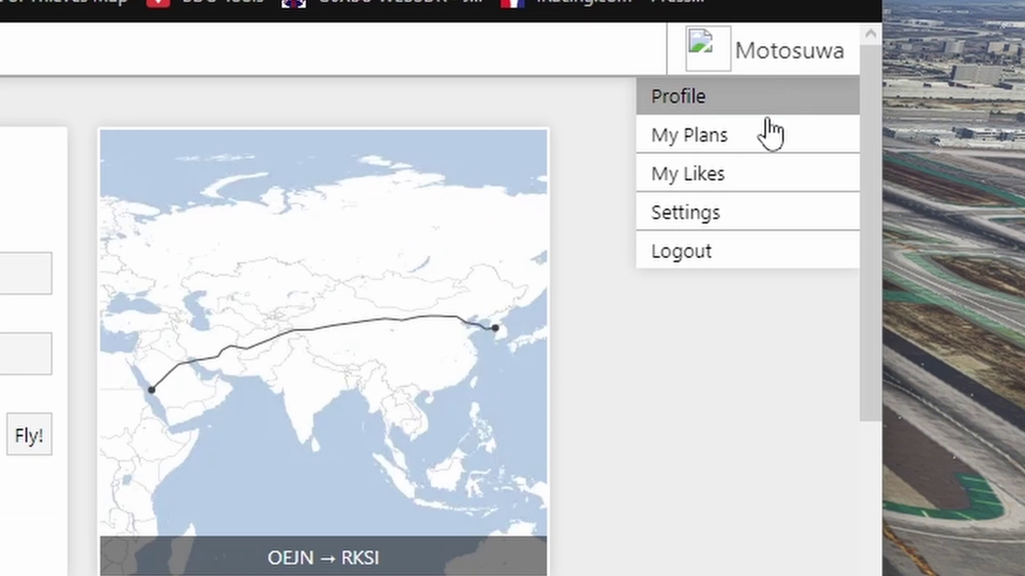
left_click(710, 224)
scroll(378, 137, "down", 10)
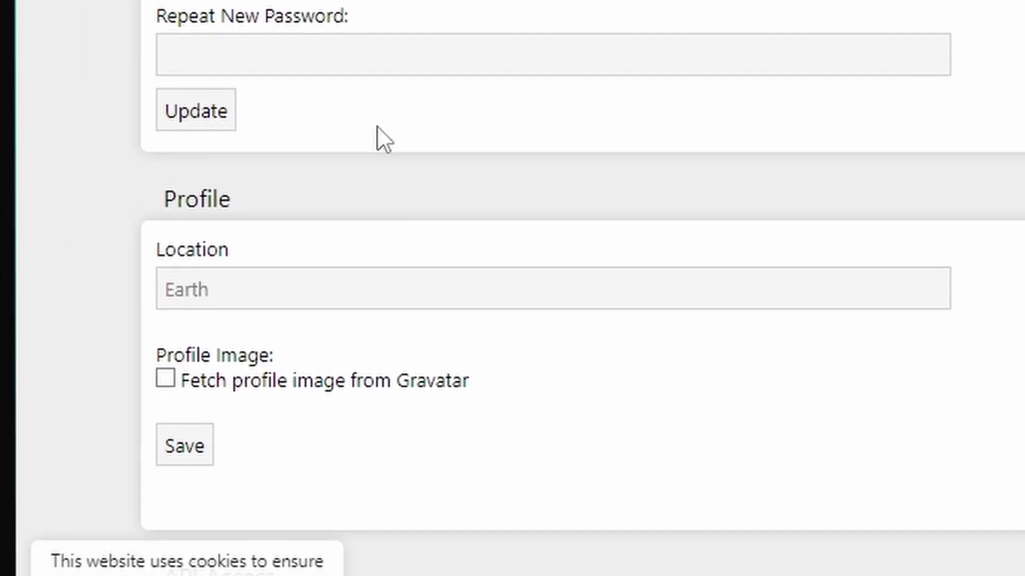
scroll(367, 5, "down", 5)
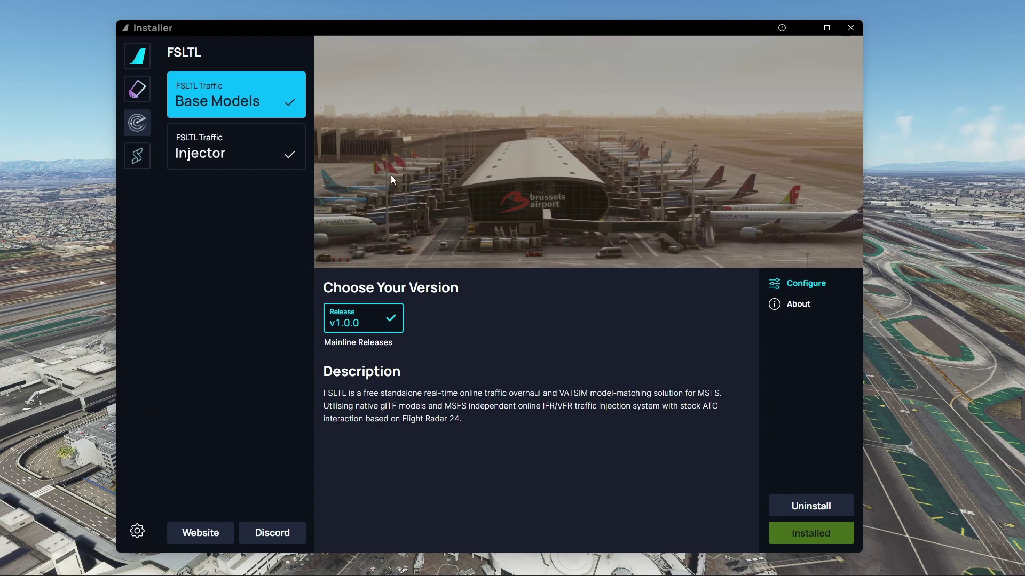
- Launch the FSLTL Injector from the FlyByWire Installer, minimize the installer and centre the injector's console over the simulator
left_click_drag(401, 32, 413, 31)
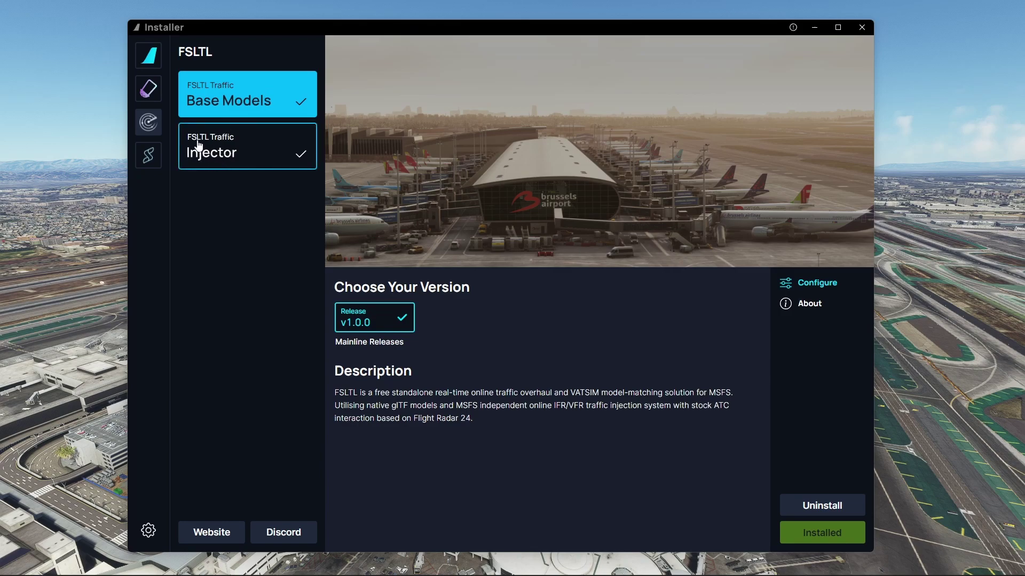
left_click(243, 160)
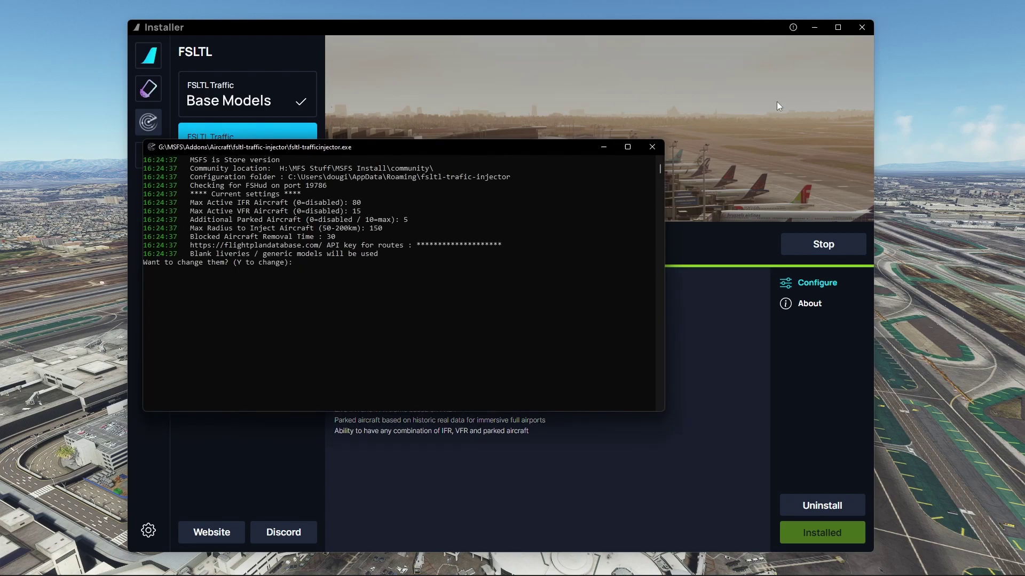
left_click(821, 29)
left_click_drag(396, 145, 507, 130)
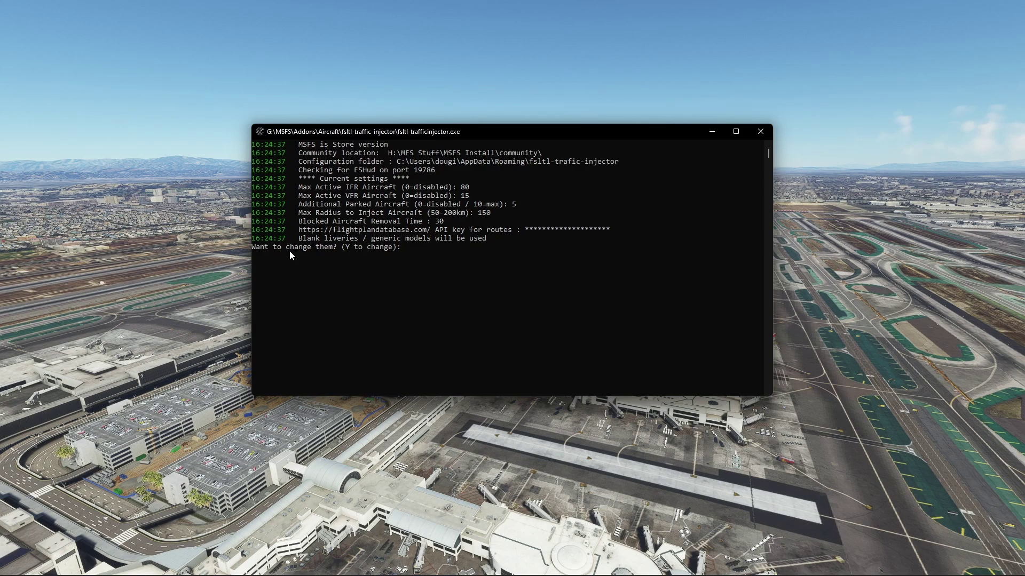
- Answer n to changing the injector settings, move the console clear of the airport view and return to the simulator
type("y")
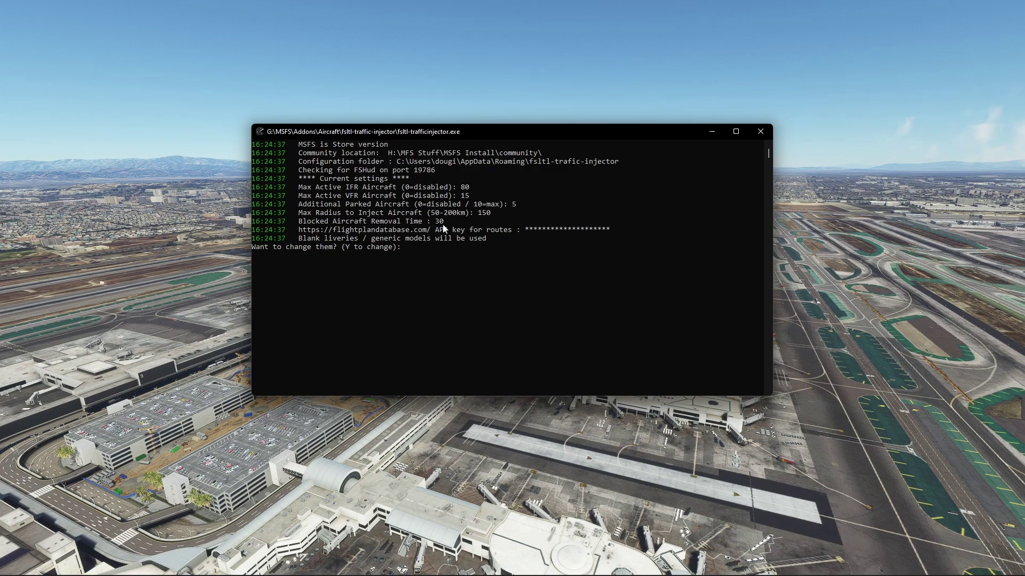
type("n")
key("Return")
left_click_drag(456, 134, 216, 37)
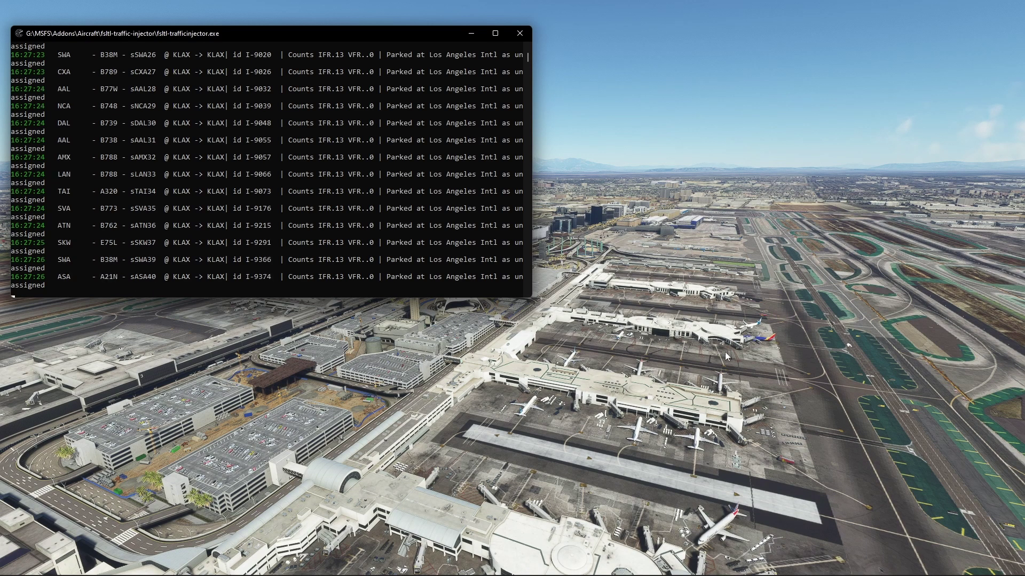
left_click(409, 399)
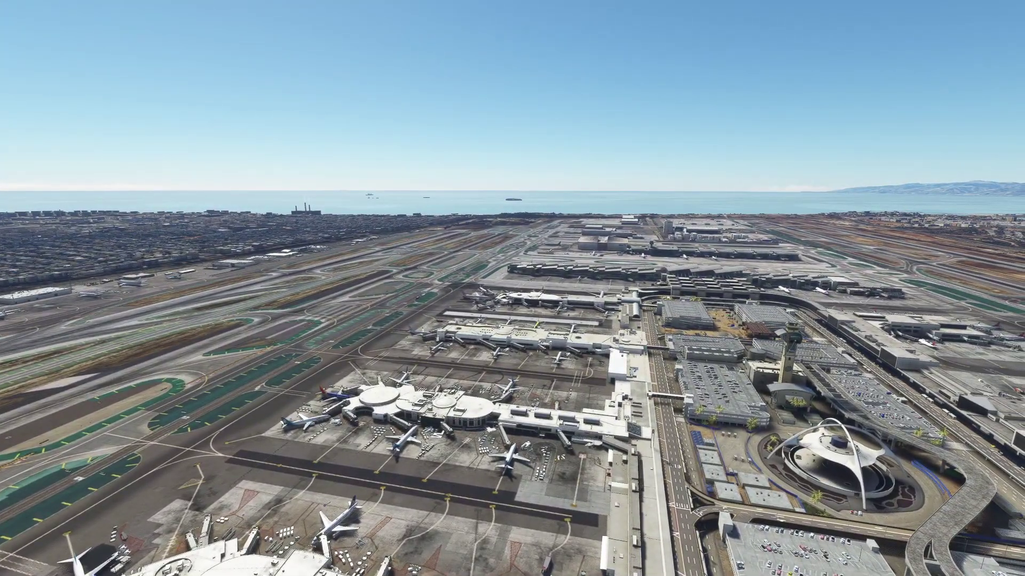
- Switch to vPilot and open the Custom Rules settings under Model Matching (MSFS) to add a rule set
key("alt+Tab")
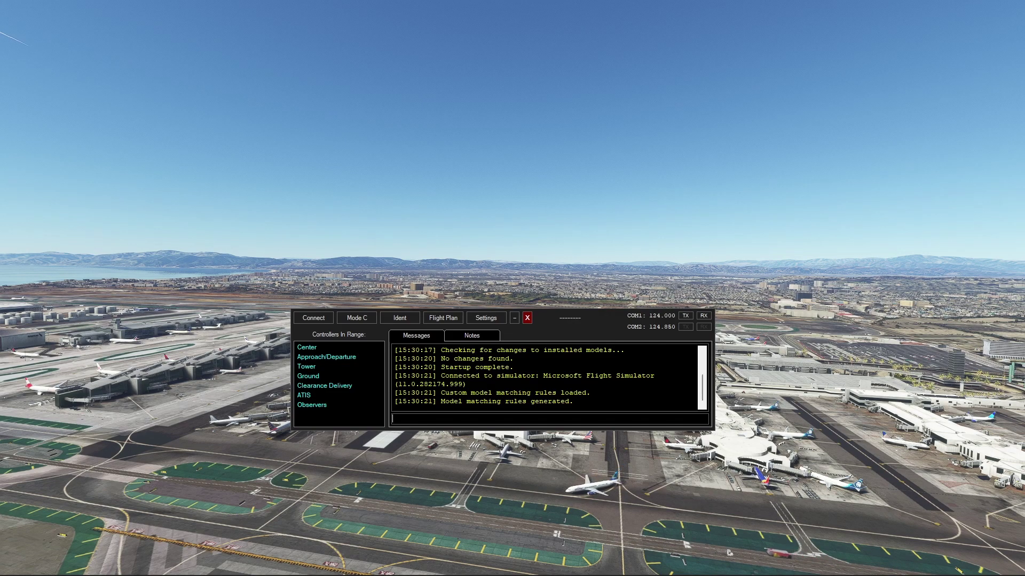
left_click(483, 318)
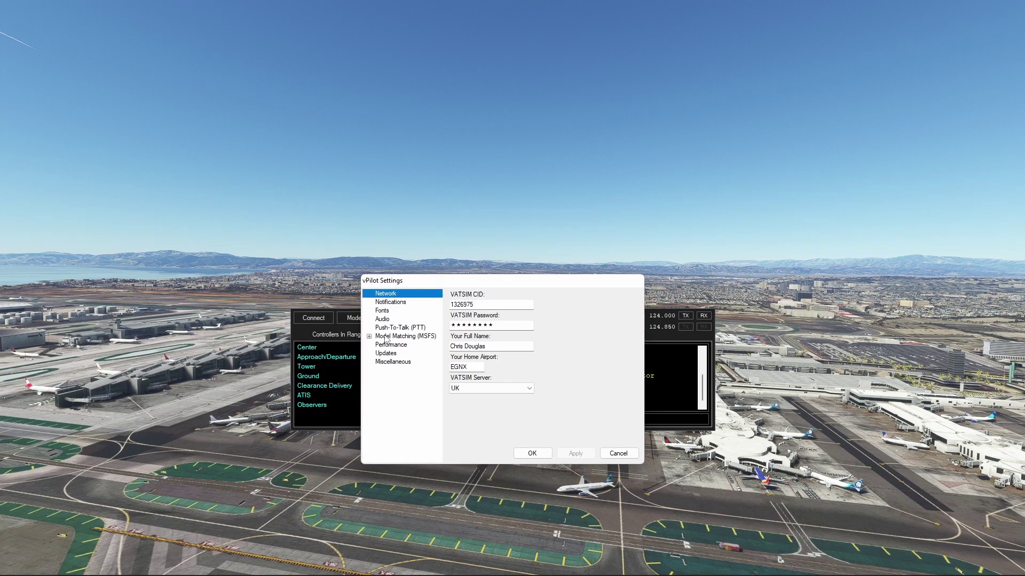
left_click(384, 337)
double_click(384, 337)
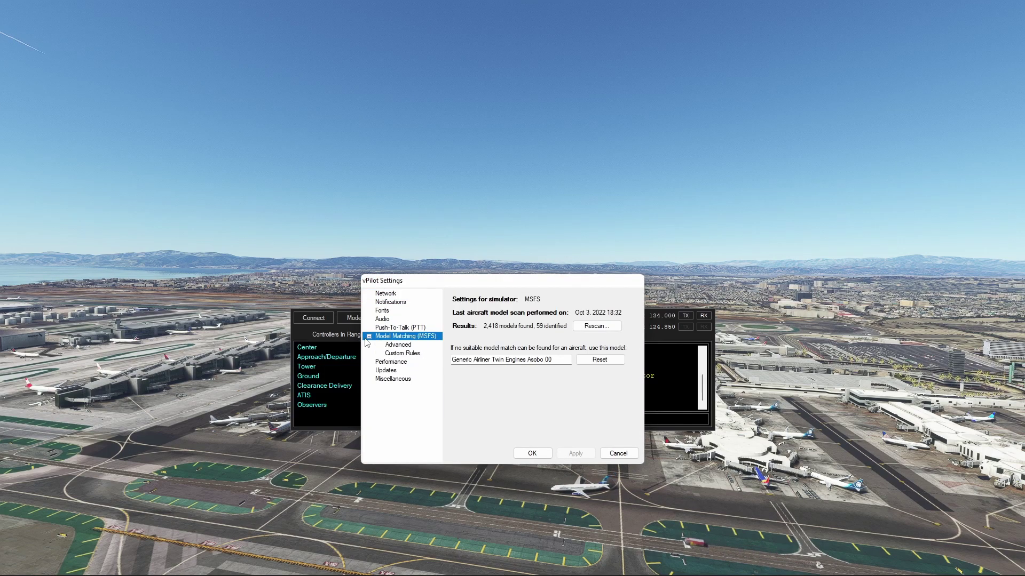
left_click(396, 354)
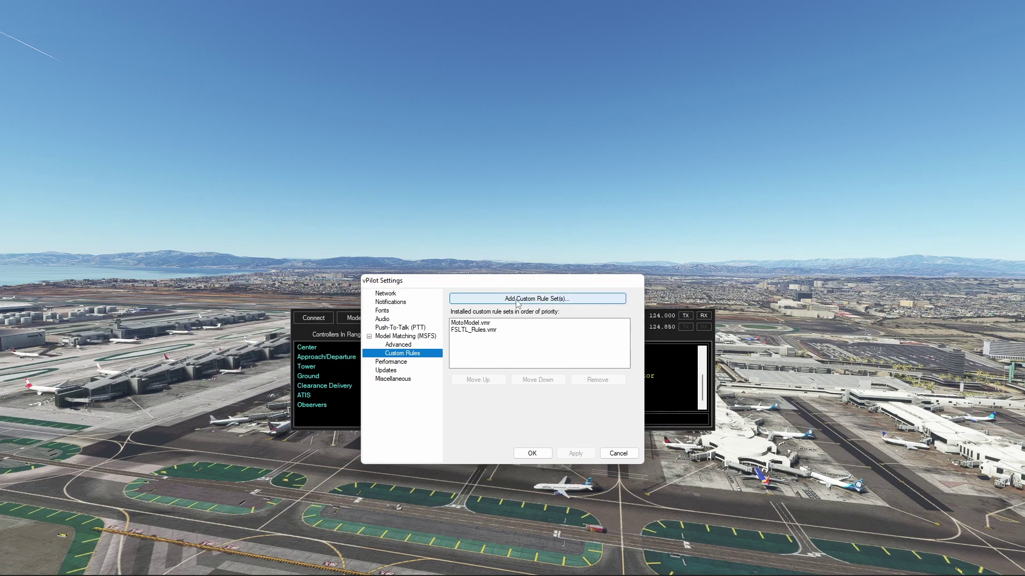
left_click(536, 297)
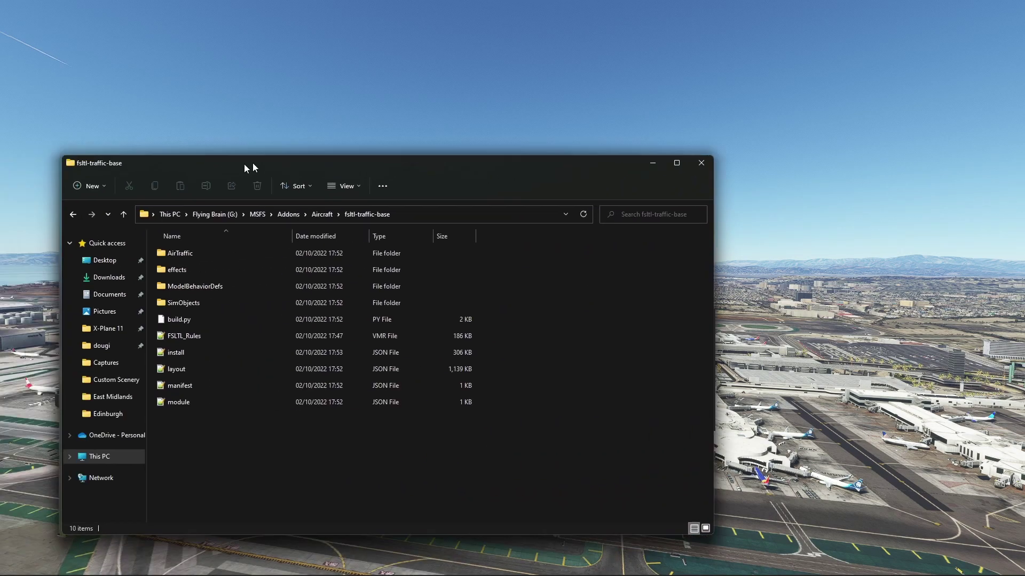
- Locate the FSLTL_Rules file in the fsltl-traffic-base folder and place the folder window beside the vPilot settings
left_click_drag(244, 165, 382, 146)
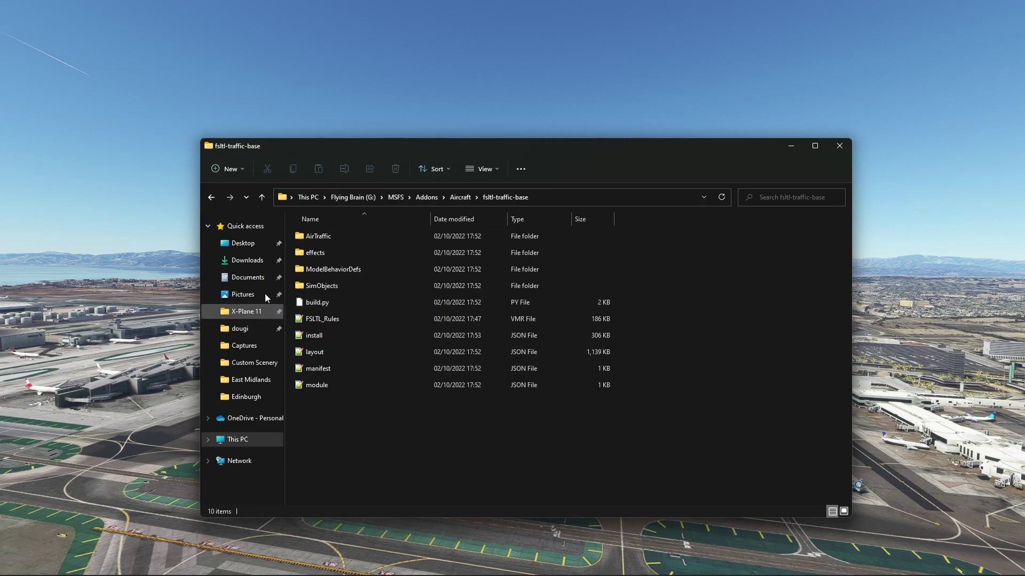
left_click(319, 320)
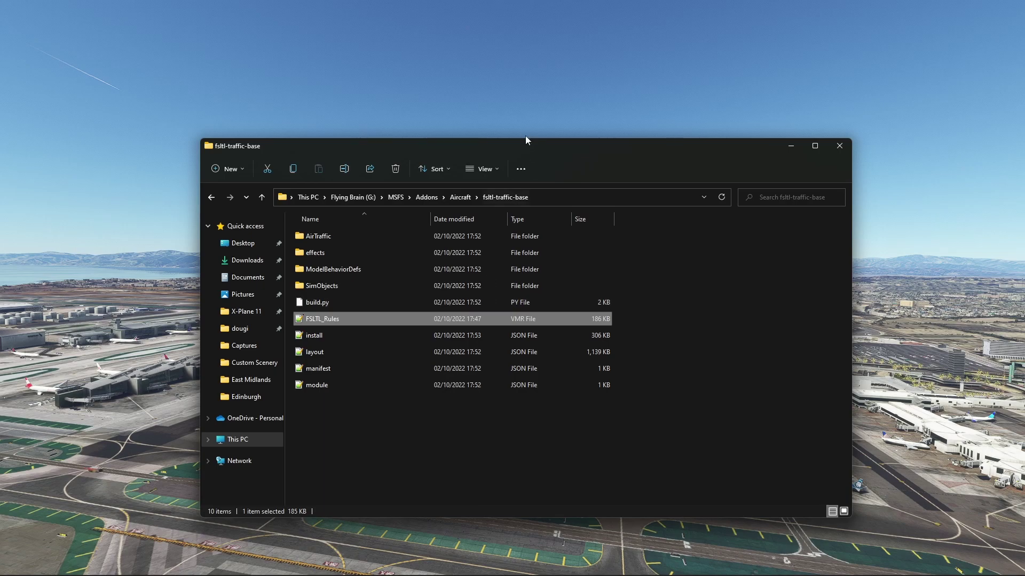
left_click_drag(527, 142, 312, 222)
left_click_drag(507, 226, 924, 121)
left_click_drag(379, 281, 107, 217)
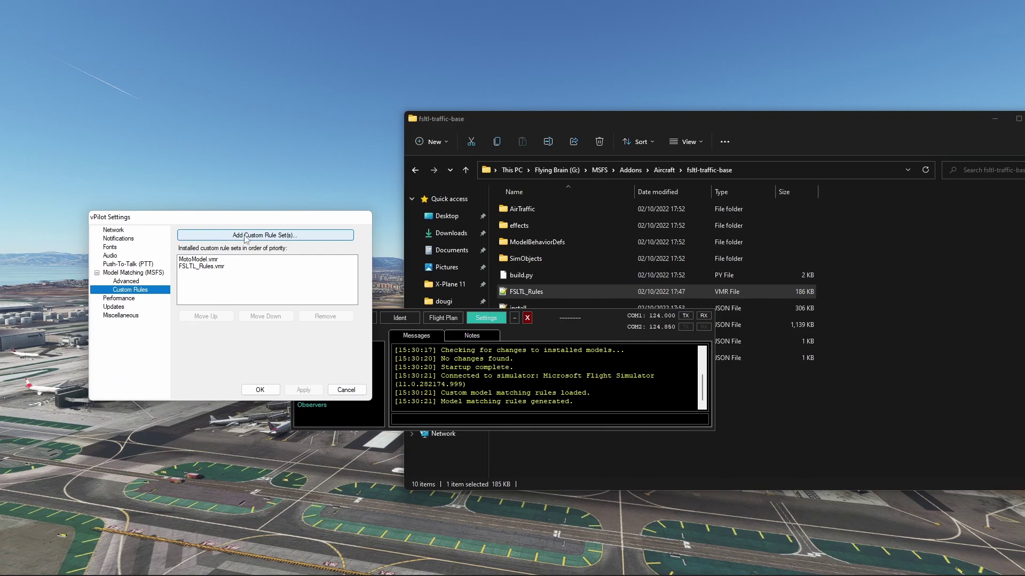
left_click(691, 114)
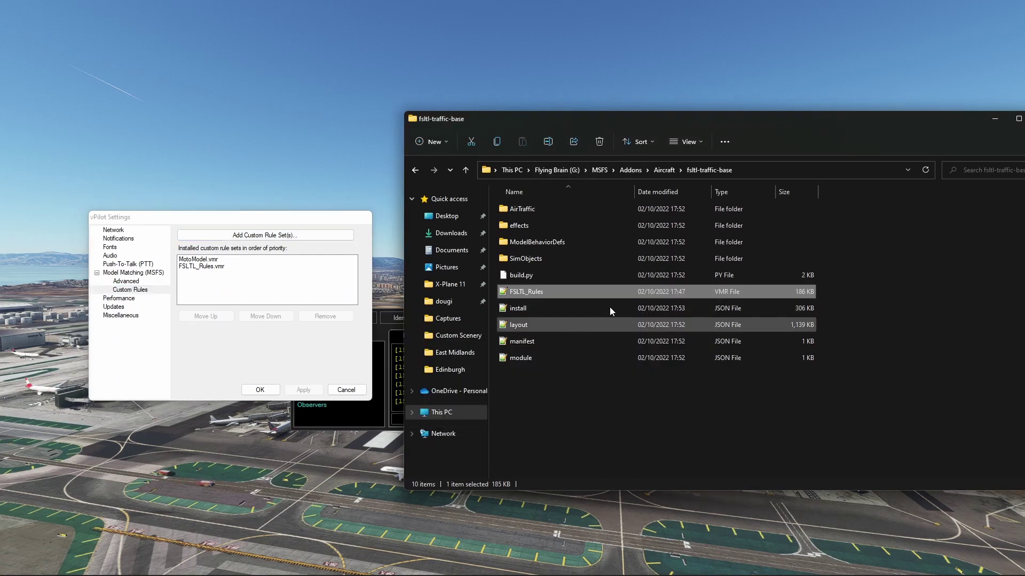
- Check MotoModel.vmr and FSLTL_Rules.vmr in the custom rule sets' priority order, accept the vPilot settings and reposition the vPilot window
left_click(230, 271)
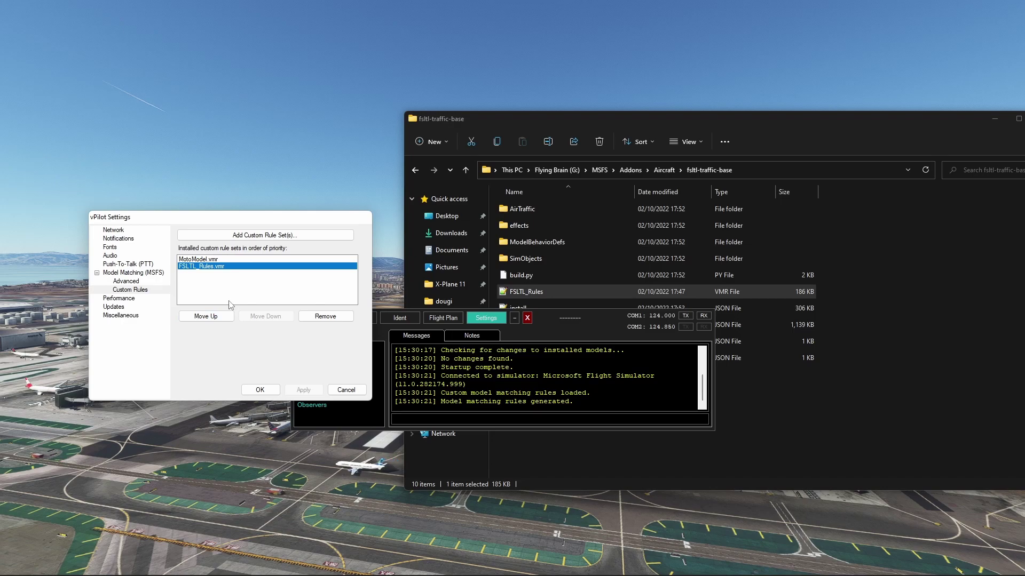
left_click(212, 234)
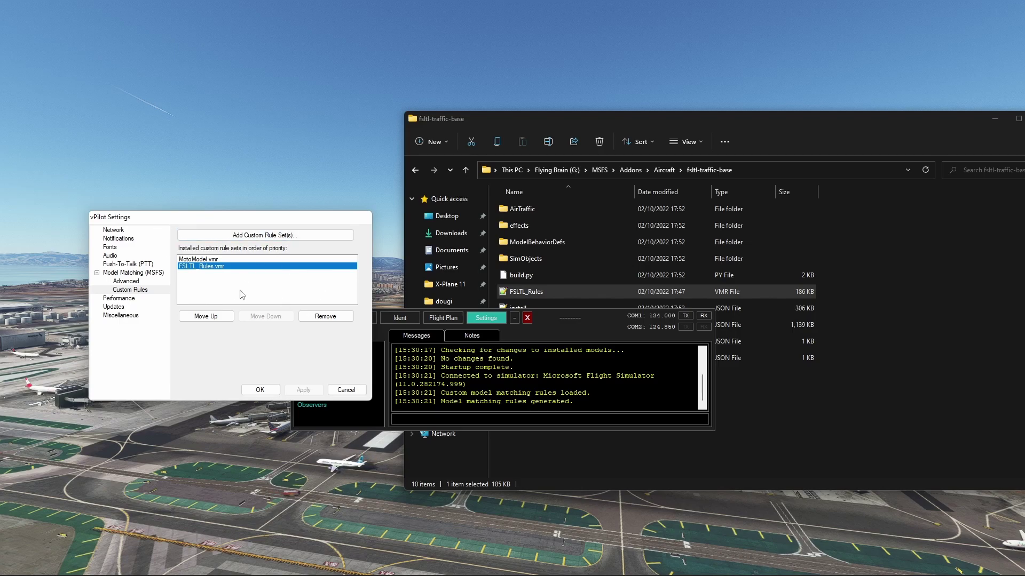
left_click(211, 259)
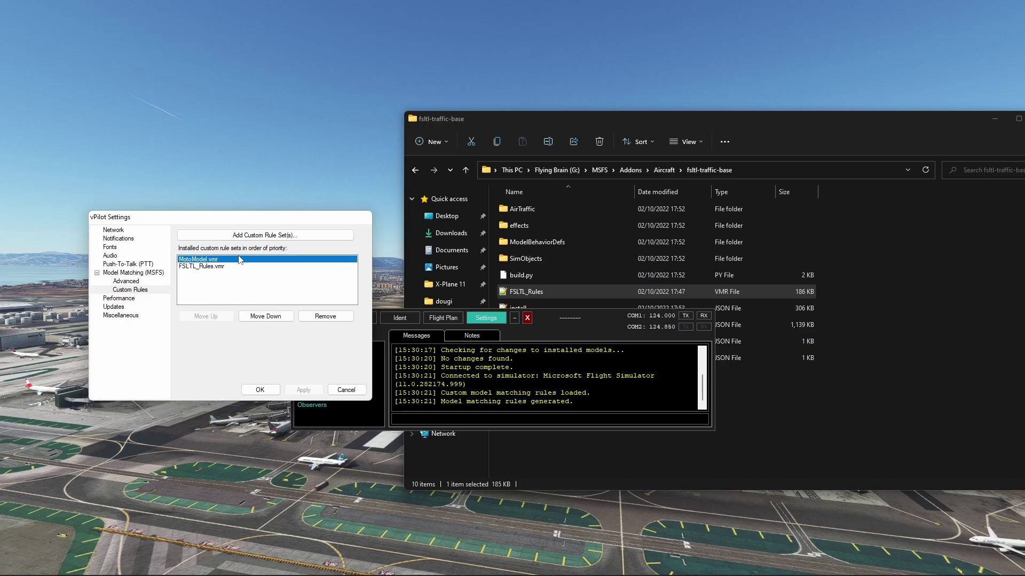
left_click(202, 268)
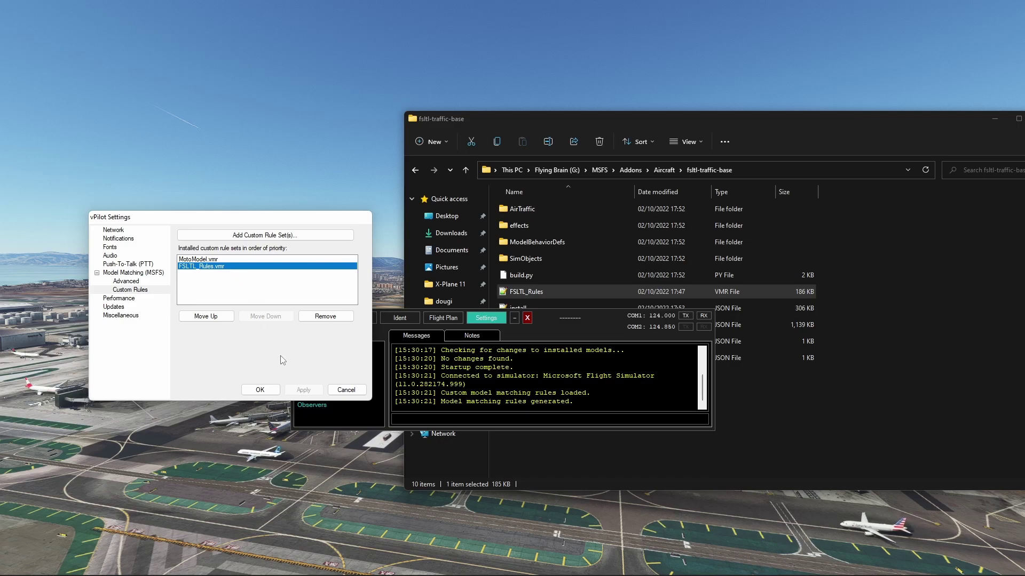
left_click(259, 390)
left_click_drag(565, 319, 404, 234)
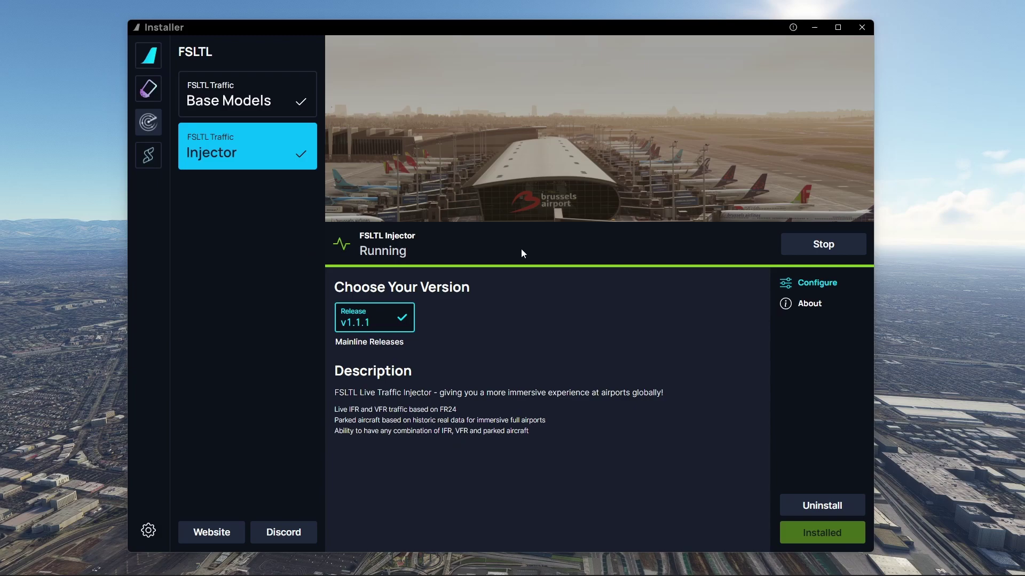
- Return to the FlyByWire Installer, shut down the running FSLTL Injector and minimize the installer
key("alt+Tab")
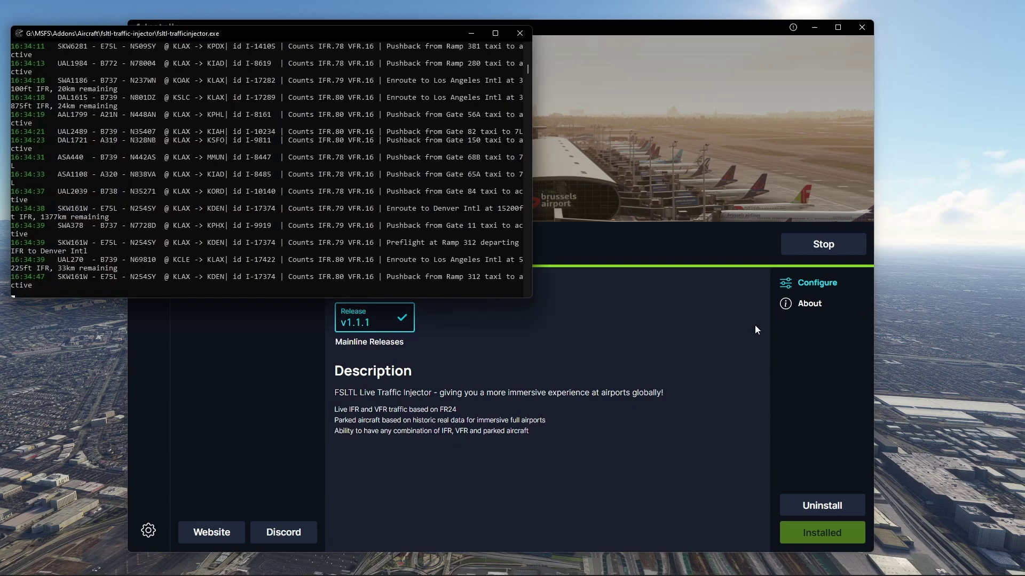
left_click(614, 33)
left_click_drag(613, 33, 693, 48)
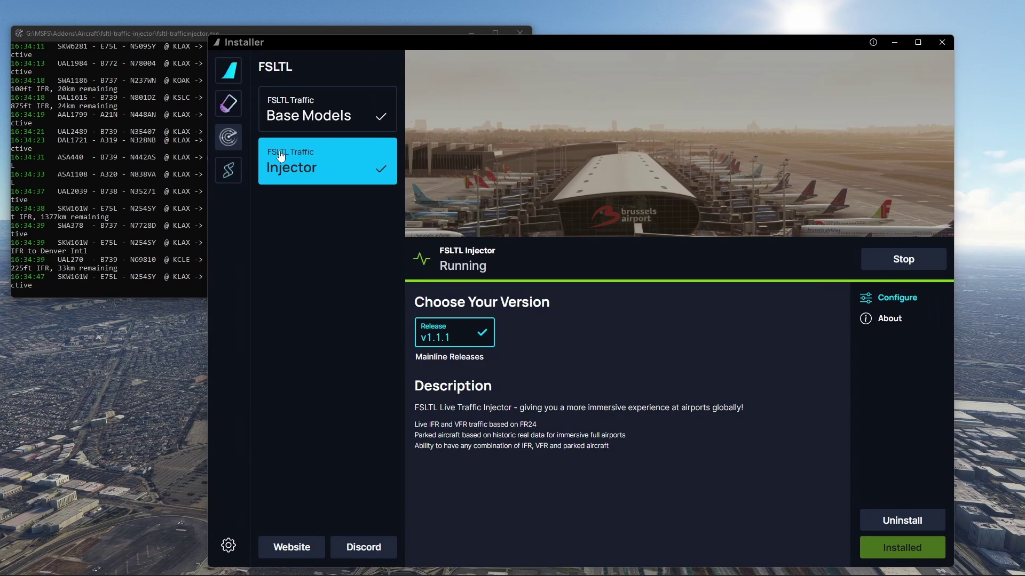
left_click(885, 259)
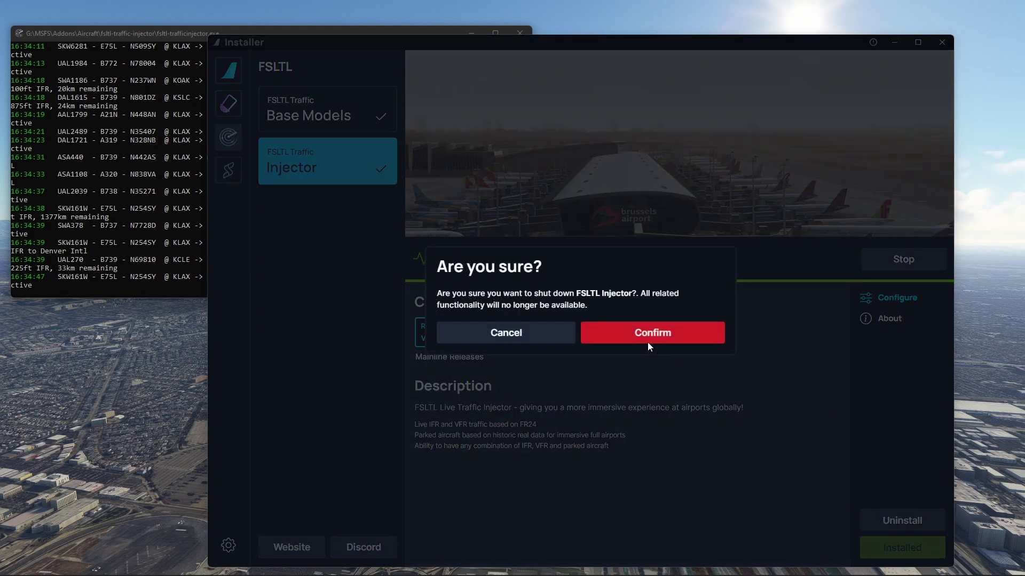
left_click(614, 334)
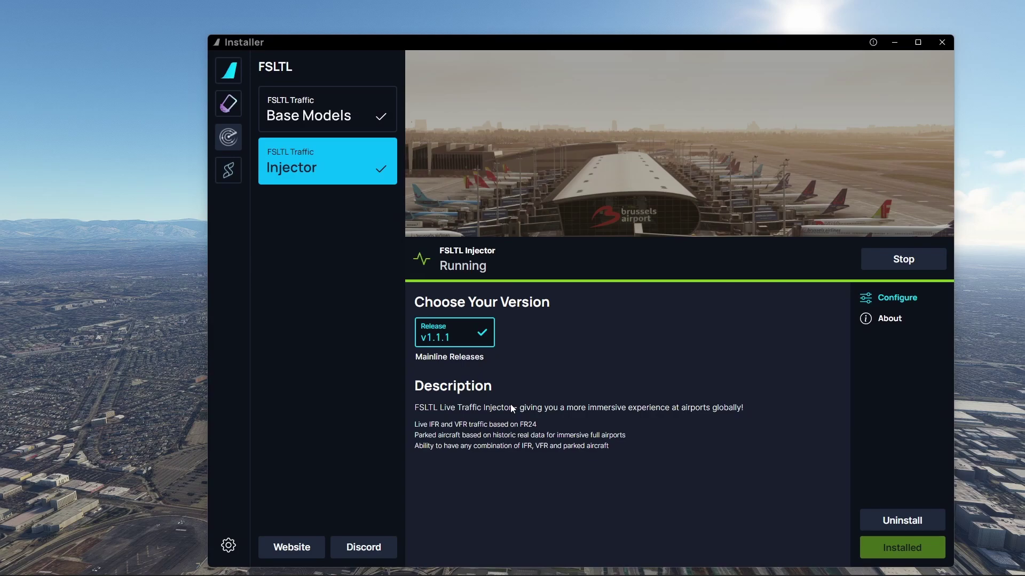
left_click(897, 45)
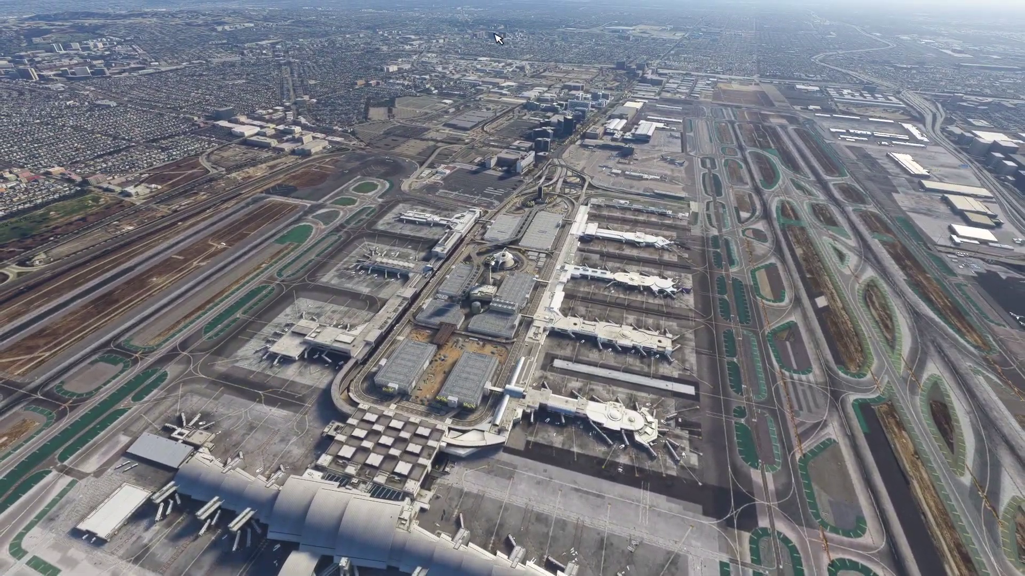
- Open the FSLTL Traffic panel in the simulator and move it near the middle of the view
mouse_move(404, 43)
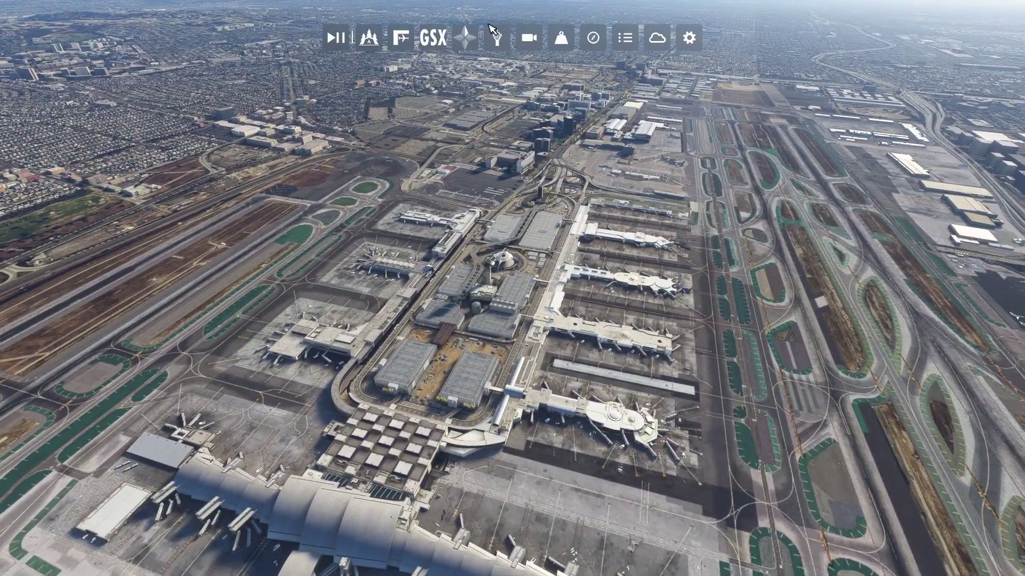
left_click(405, 43)
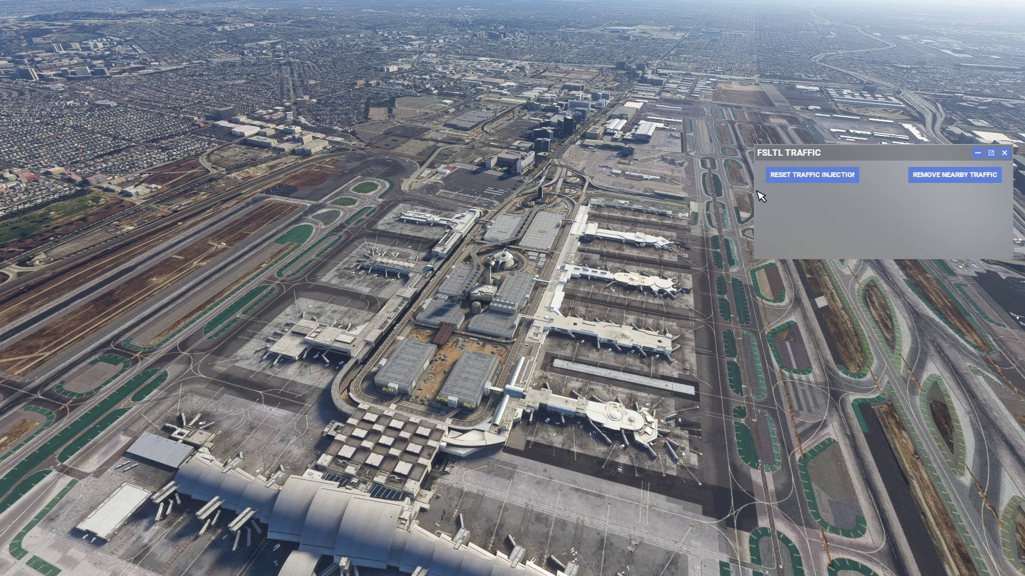
left_click_drag(879, 152, 612, 150)
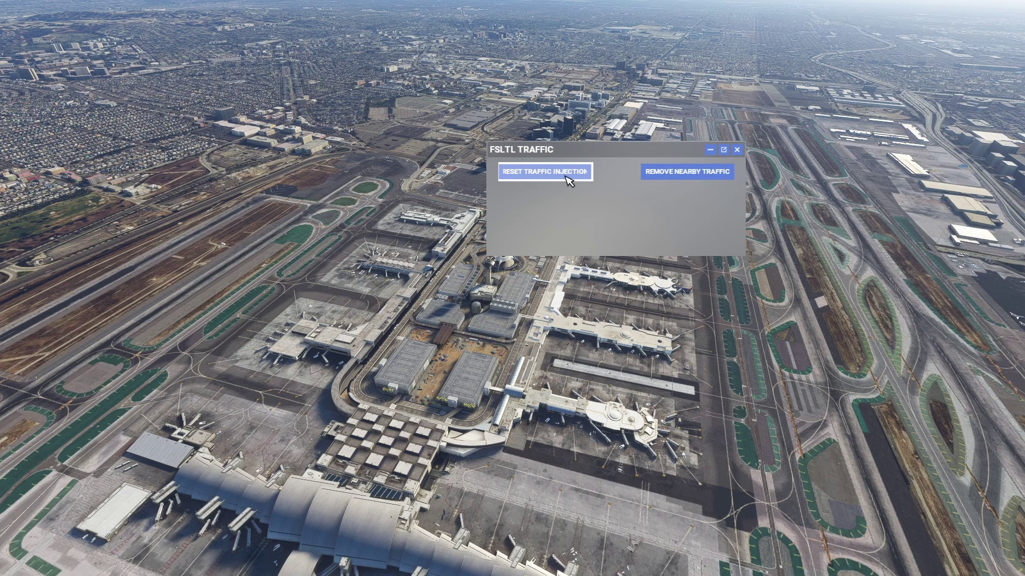